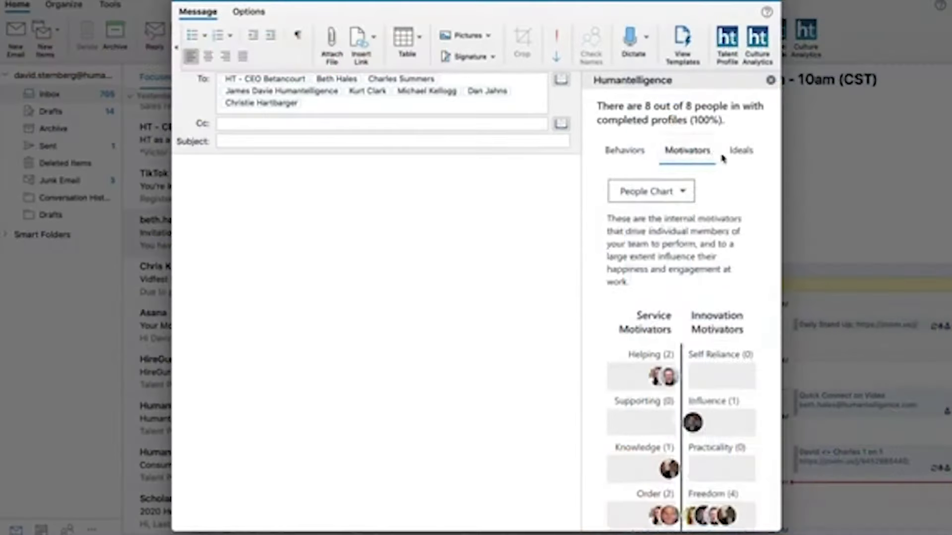
# - Switch the Humantelligence pane to the Ideals view and display it as a Bubble Chart
pyautogui.click(734, 154)
pyautogui.click(671, 192)
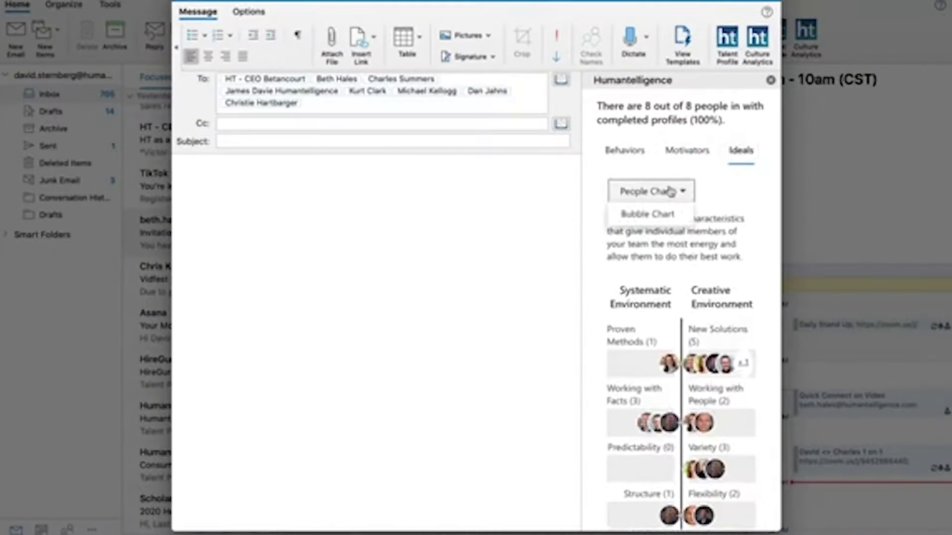
pyautogui.click(668, 215)
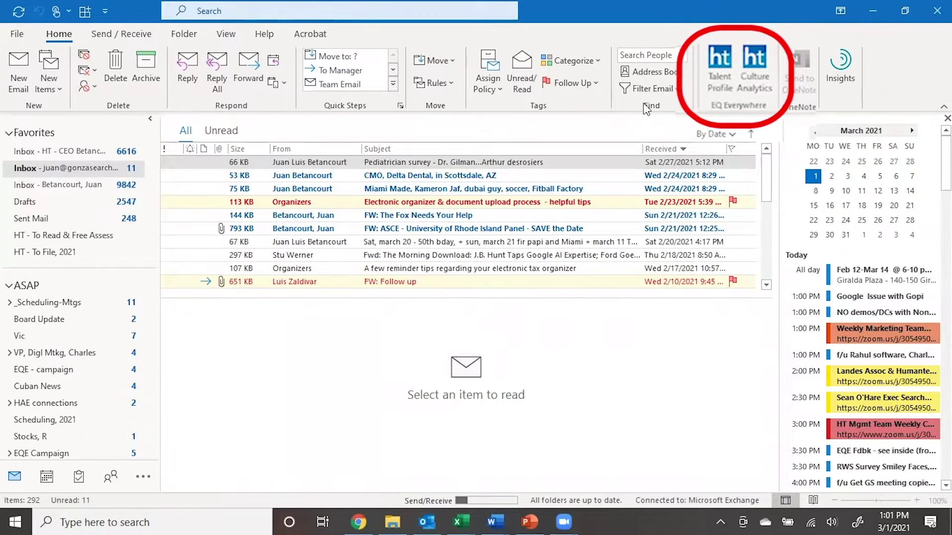
# - Address a new email to Kerry with subject 'Proposal for your review' and greeting 'Kerry,'
pyautogui.click(33, 88)
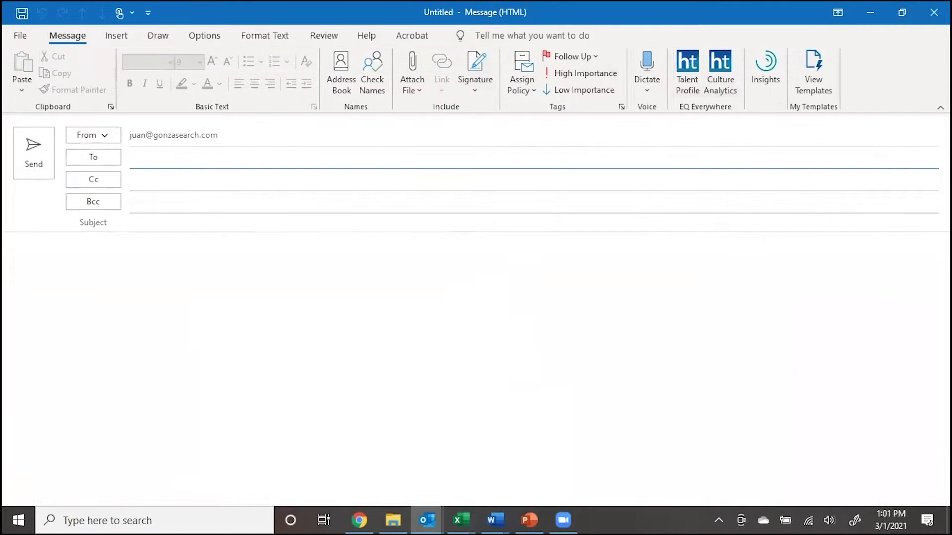
pyautogui.press('Tab')
pyautogui.press('Tab')
pyautogui.press('Tab')
pyautogui.write('Proposal for your review')
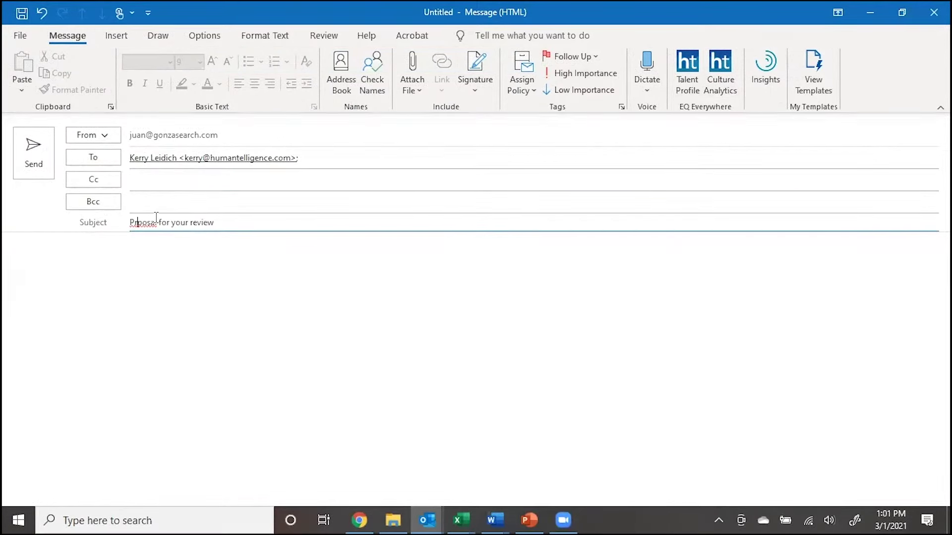
pyautogui.write('ro')
pyautogui.click(189, 282)
pyautogui.write('Kerry,')
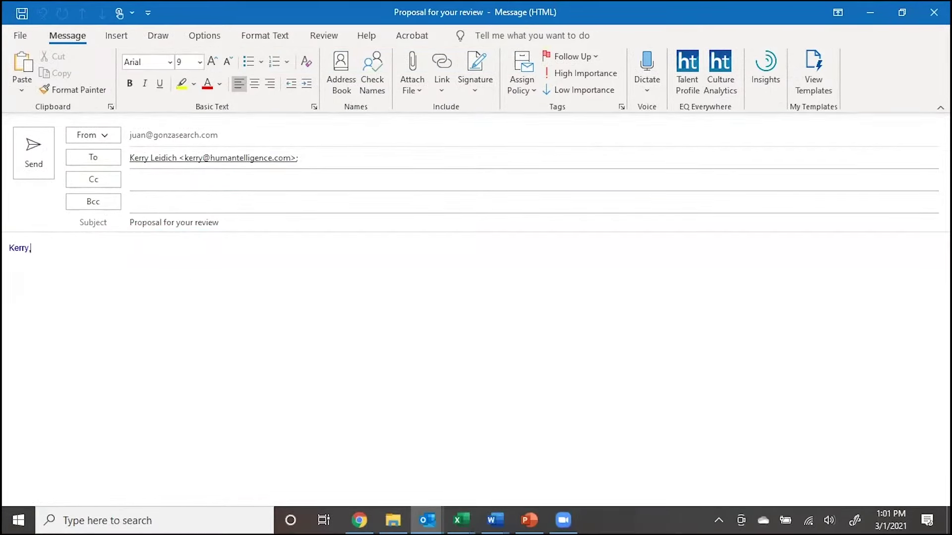
pyautogui.press('Return')
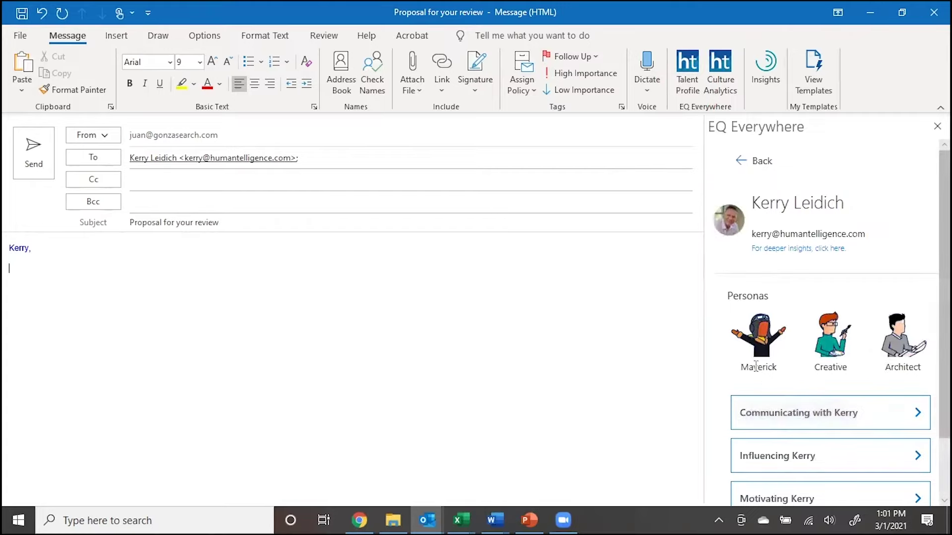
# - Review Kerry's Maverick, Creative and Architect personas and highlight the tip about ultimatums
pyautogui.doubleClick(757, 367)
pyautogui.moveTo(720, 258); pyautogui.dragTo(814, 316)
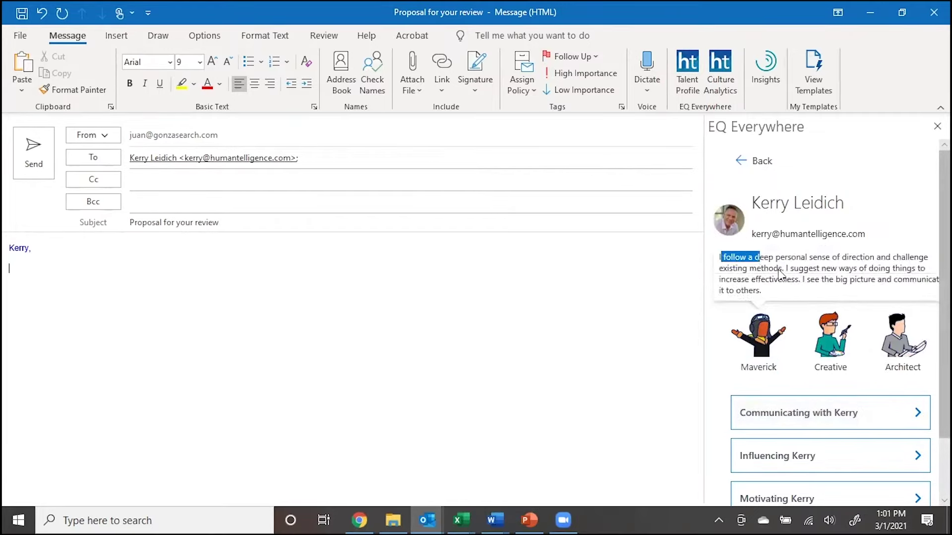
pyautogui.doubleClick(830, 368)
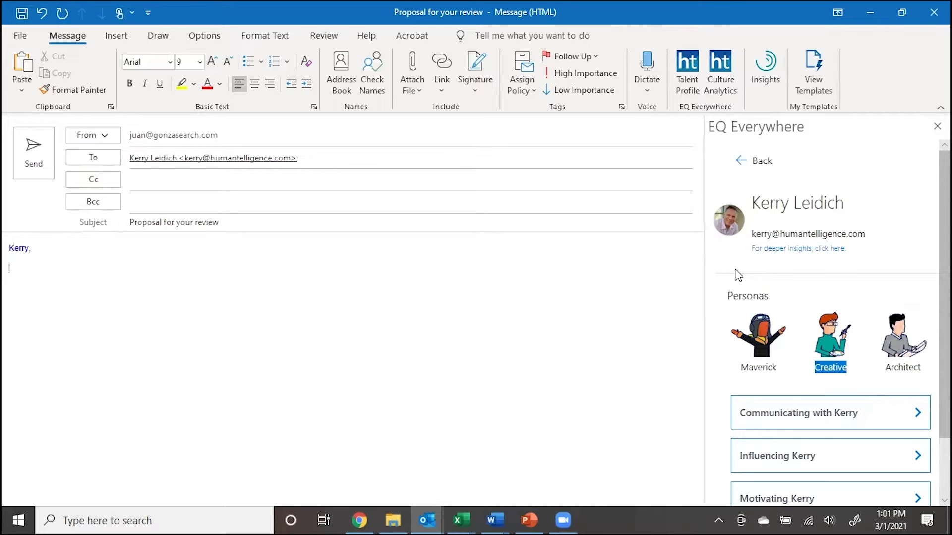
pyautogui.doubleClick(903, 368)
pyautogui.scroll(-1, 861, 386)
pyautogui.click(844, 346)
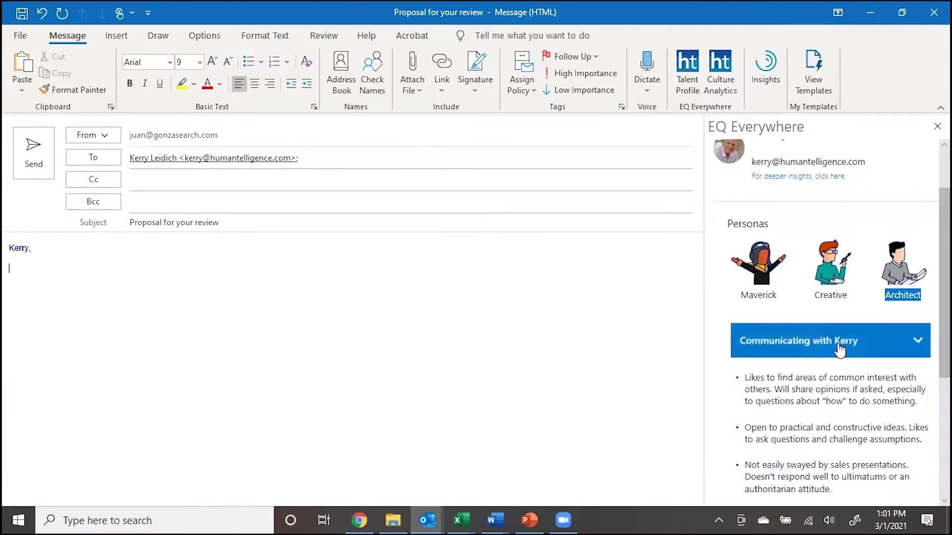
pyautogui.scroll(-3, 839, 350)
pyautogui.moveTo(744, 327); pyautogui.dragTo(850, 340)
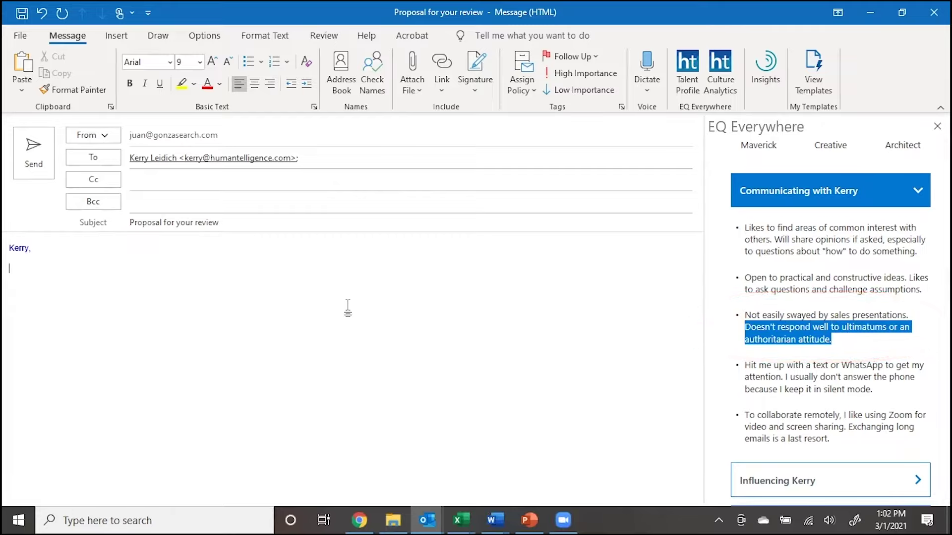
# - Close the draft email without saving it
pyautogui.click(911, 194)
pyautogui.press('Escape')
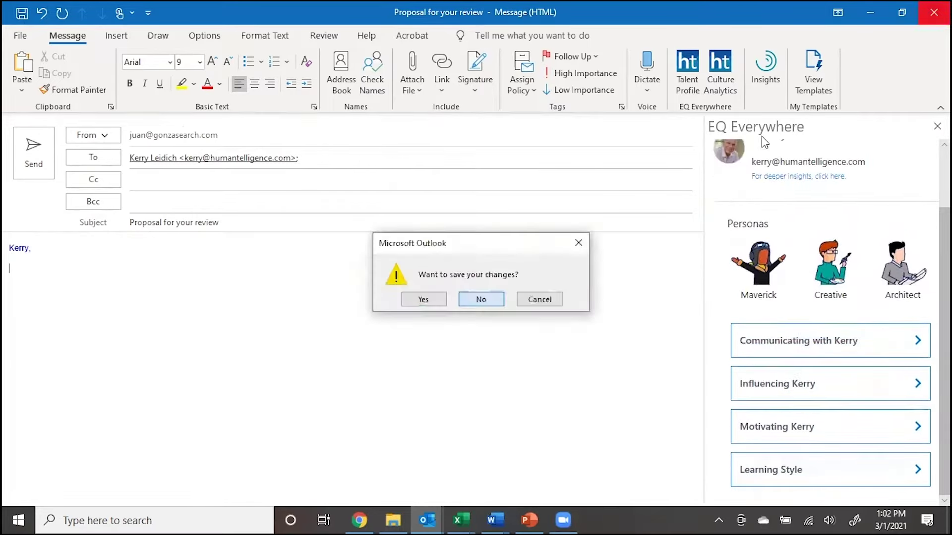
pyautogui.press('n')
# - Open the April 1, 2021 PwC-Accenture Meeting Prep meeting in a maximized window
pyautogui.click(813, 178)
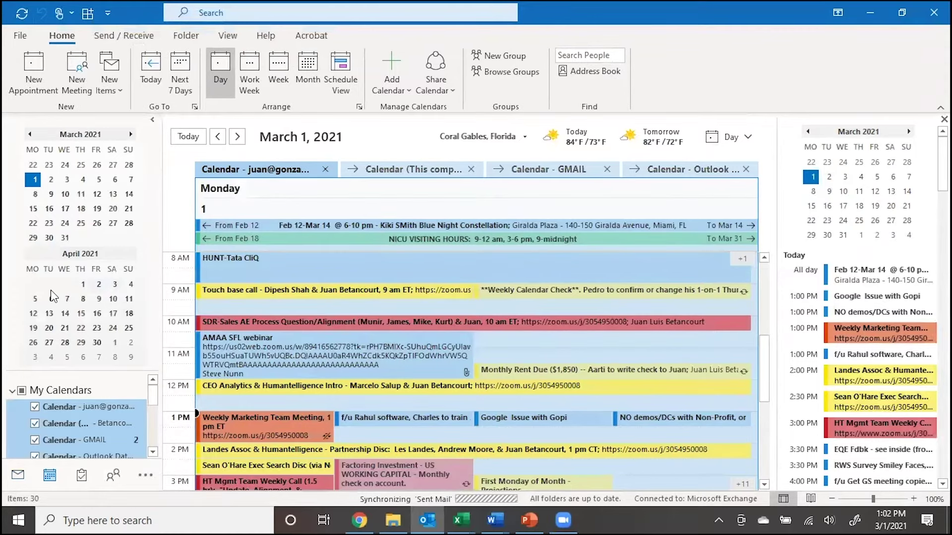
pyautogui.click(82, 284)
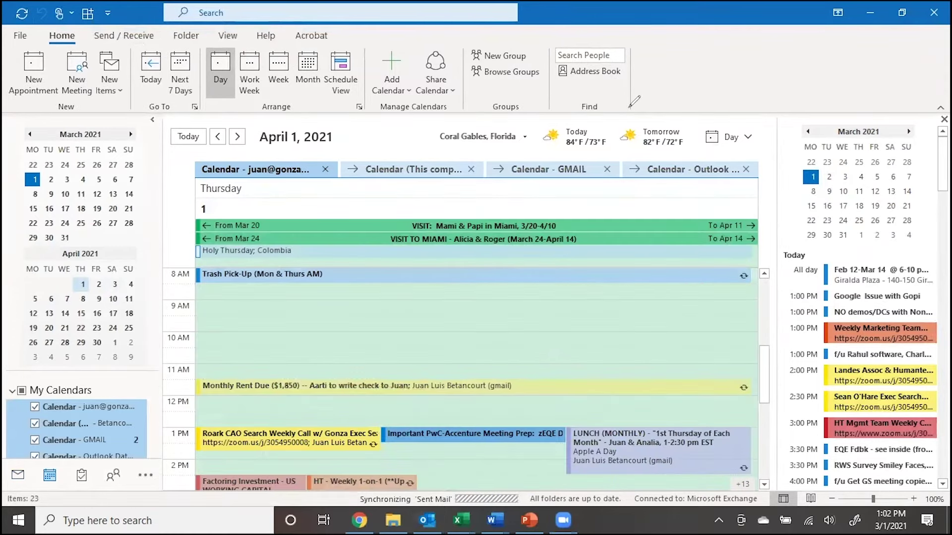
pyautogui.doubleClick(476, 434)
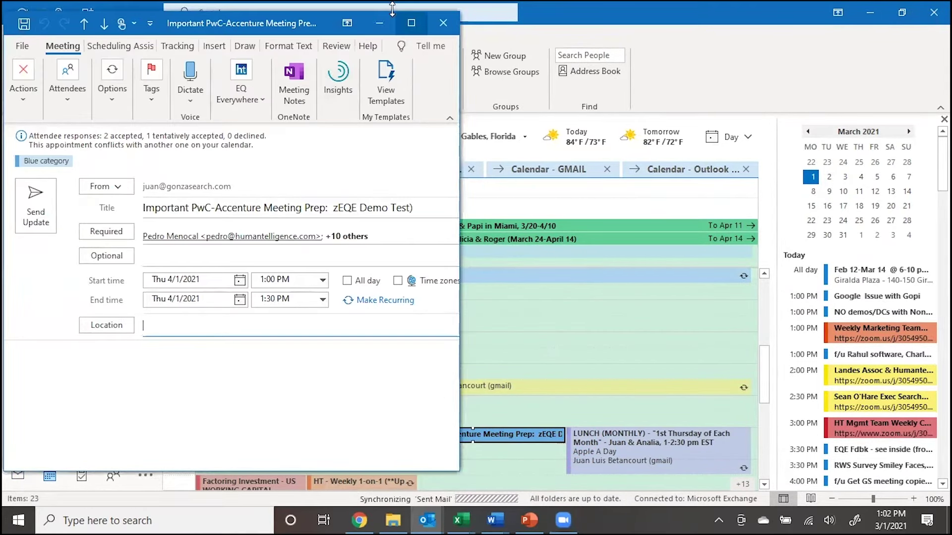
pyautogui.click(411, 22)
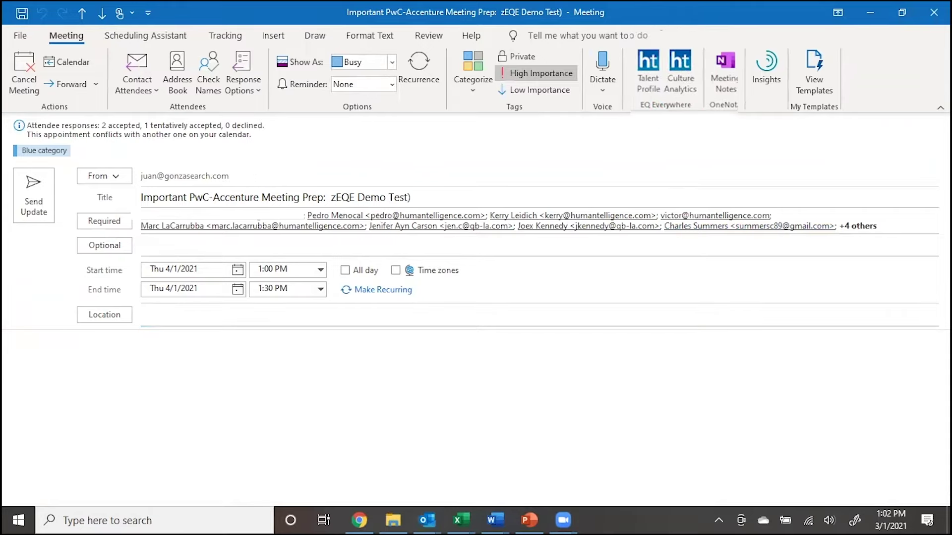
# - Load the EQ Everywhere Culture Analytics chart of attendees' stability- and change-oriented Behaviors
pyautogui.click(676, 70)
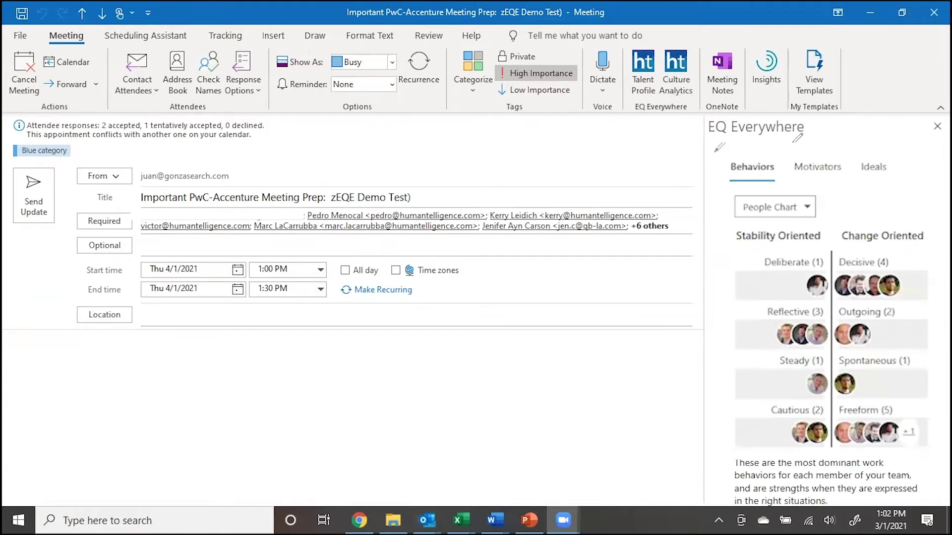
pyautogui.moveTo(716, 152); pyautogui.dragTo(715, 151)
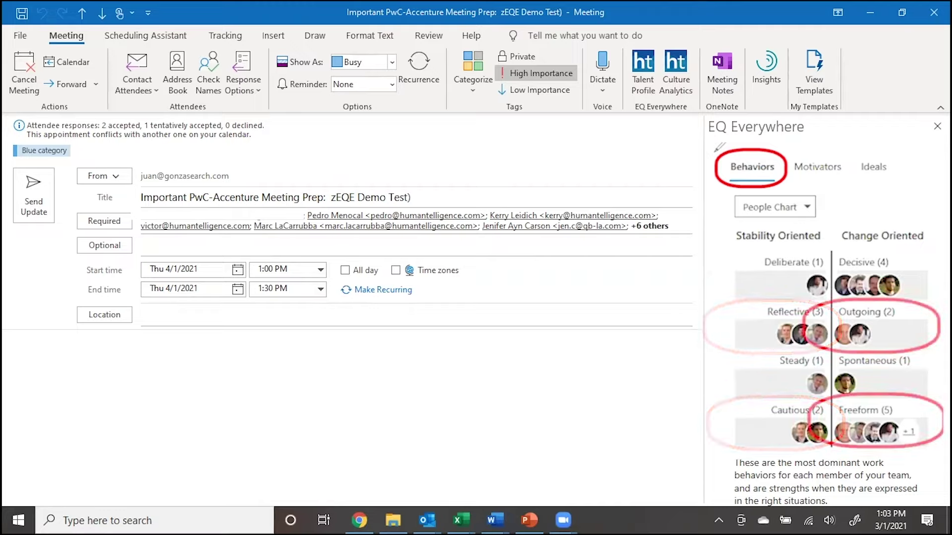
# - View the attendees' Motivators chart, then their systematic-versus-creative Ideals chart
pyautogui.click(817, 167)
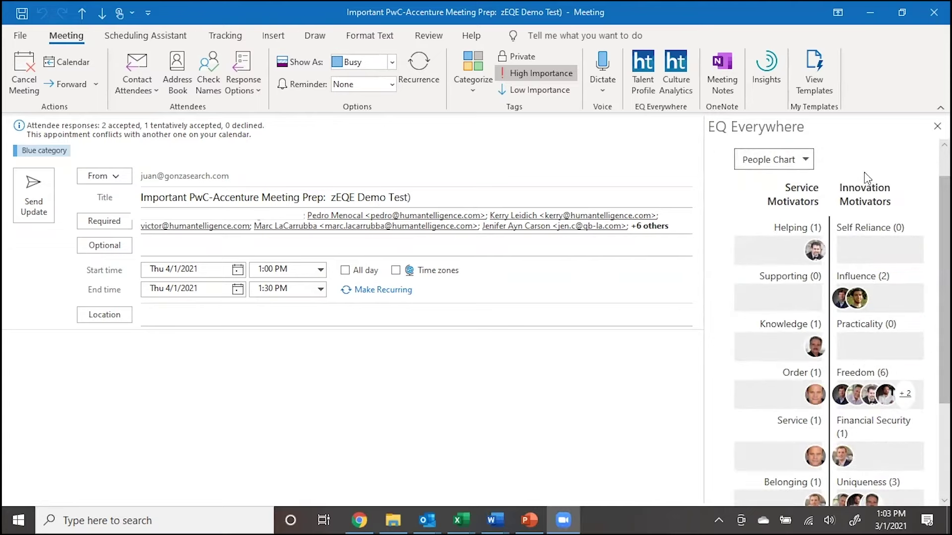
pyautogui.scroll(2, 862, 170)
pyautogui.click(871, 162)
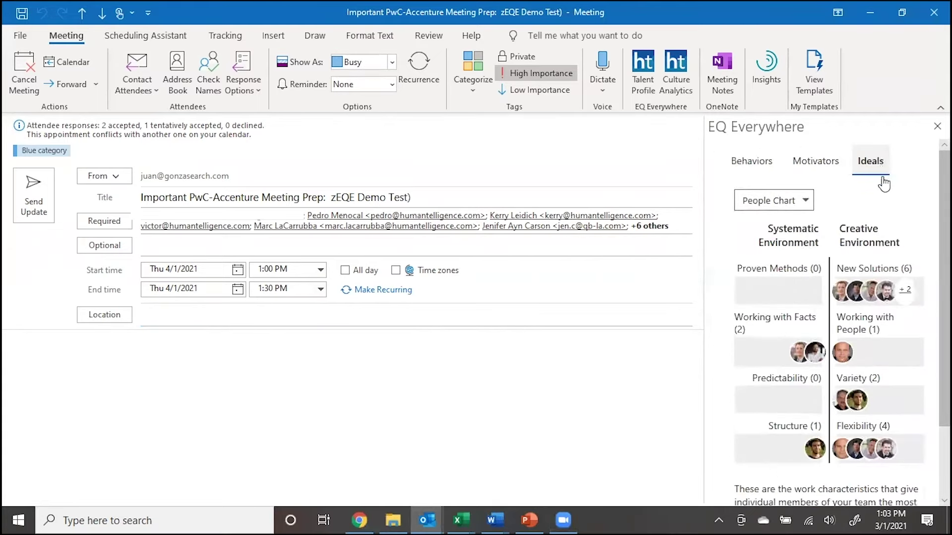